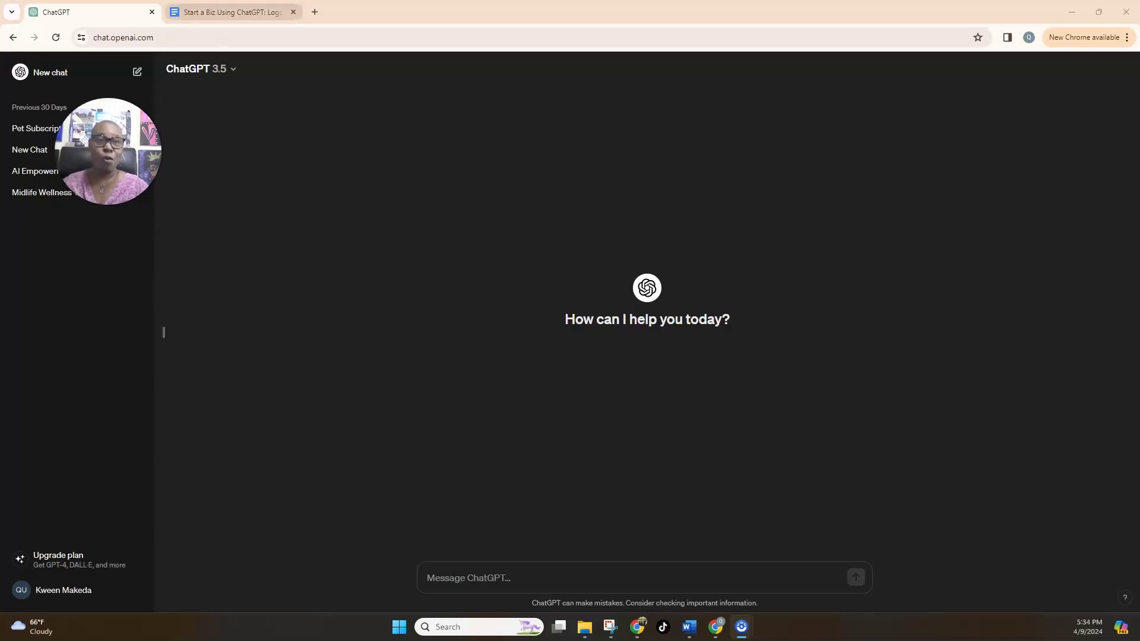
Switch to the Google Docs prompt document and copy the template text from its opening paragraph through the GreenGrow slogan ideas
click(232, 11)
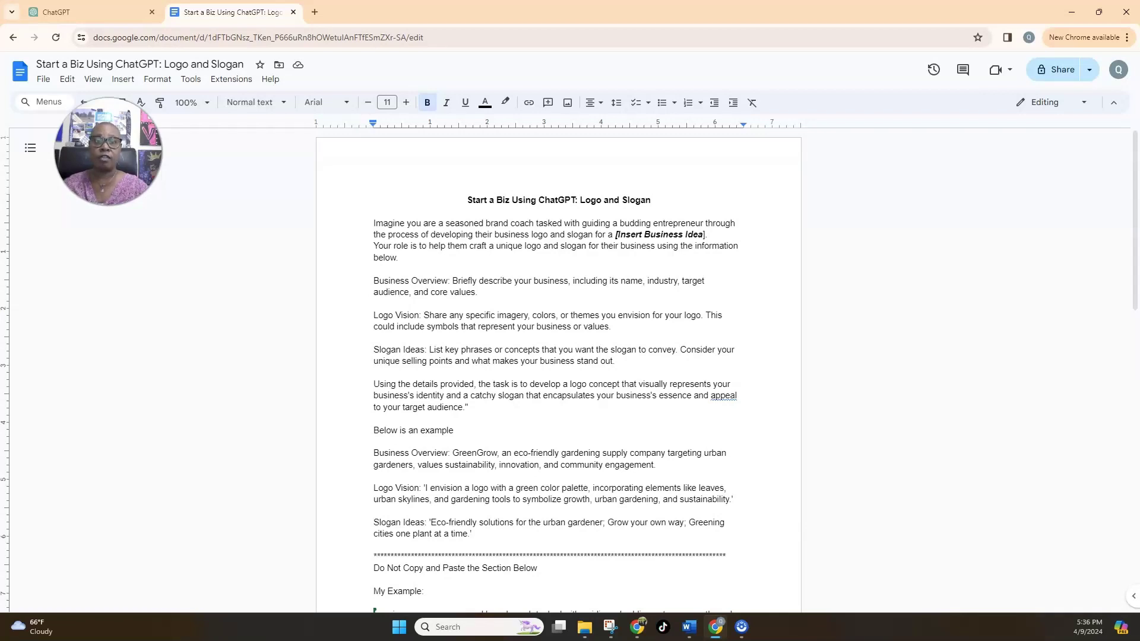
drag(472, 534, 373, 223)
right_click(427, 241)
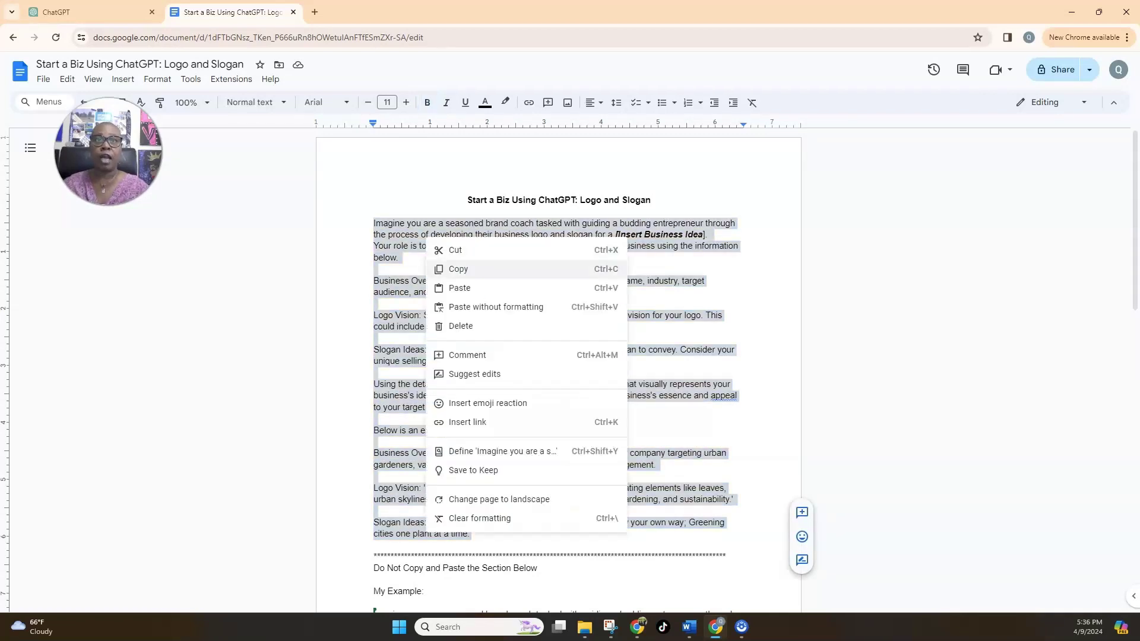
click(458, 269)
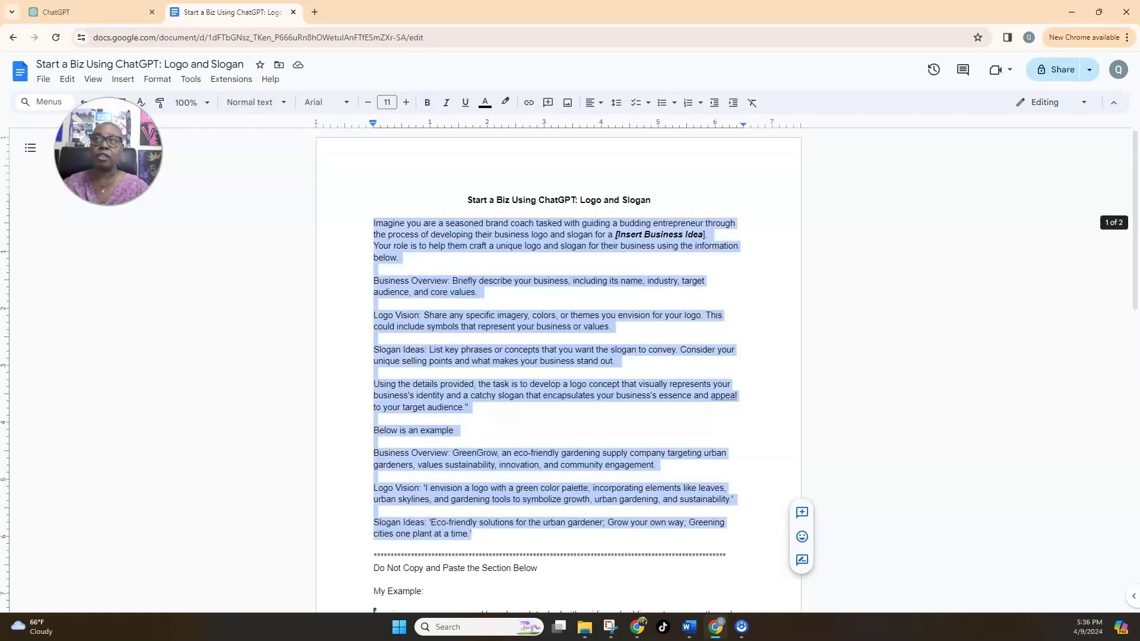
Copy the full tech career coach prompt under "My Example", from "Imagine you are a seasoned brand coach" through "my target audience."
scroll(558, 369, down, 2)
scroll(558, 369, down, 4)
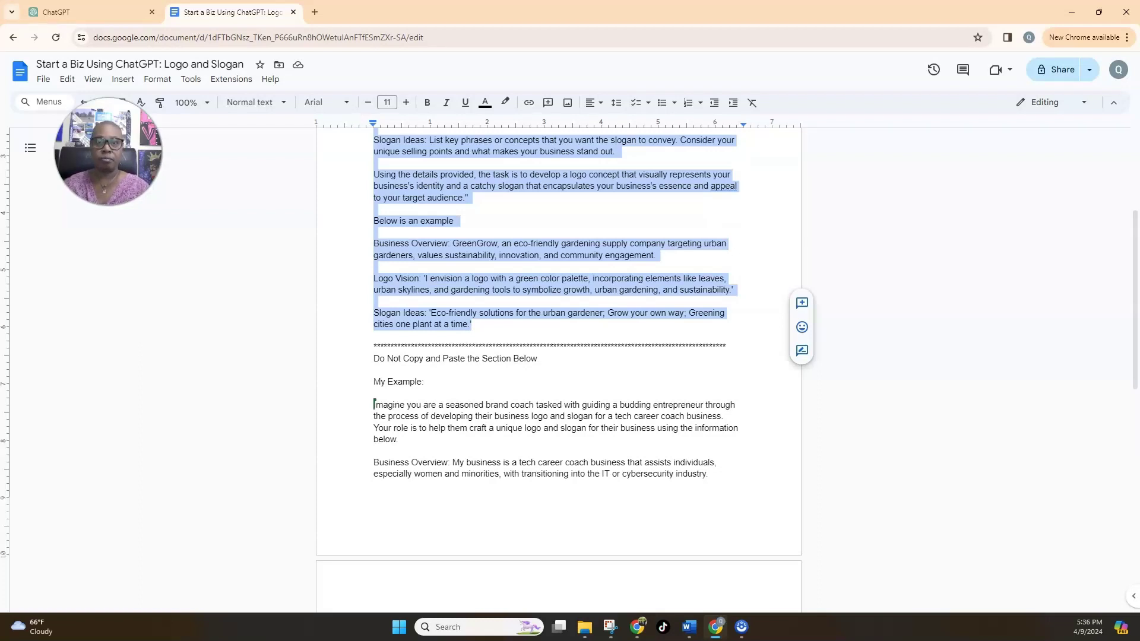
click(401, 440)
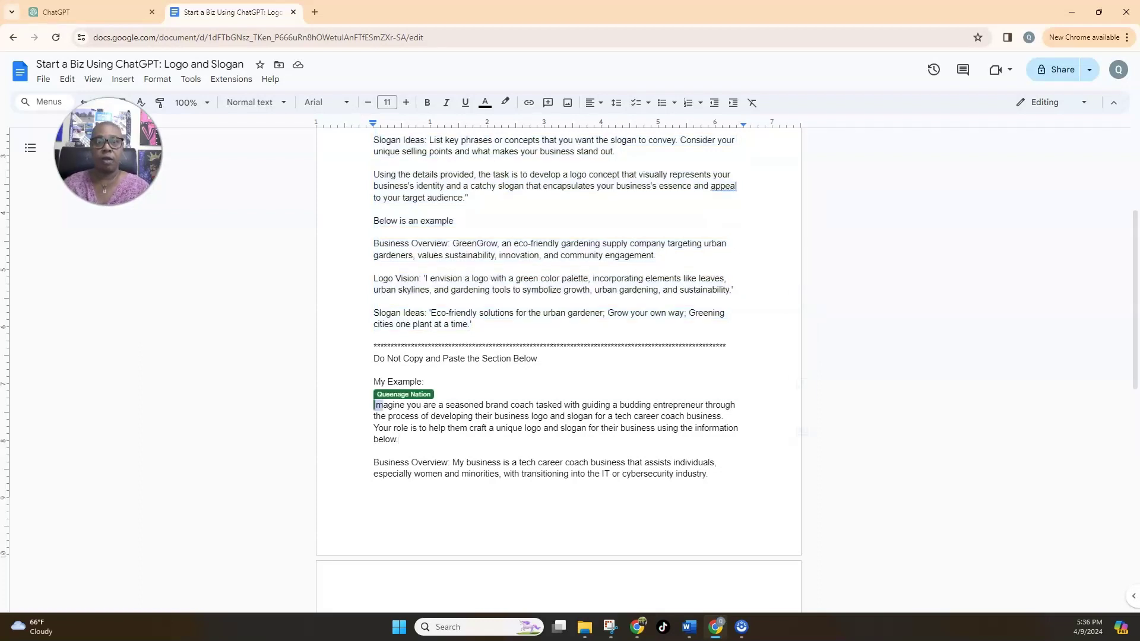
drag(374, 406, 416, 565)
key(shift+Down)
key(shift+Down)
key(shift+Down)
key(shift+Down)
key(shift+Down)
key(shift+Down)
key(shift+Down)
key(shift+Down)
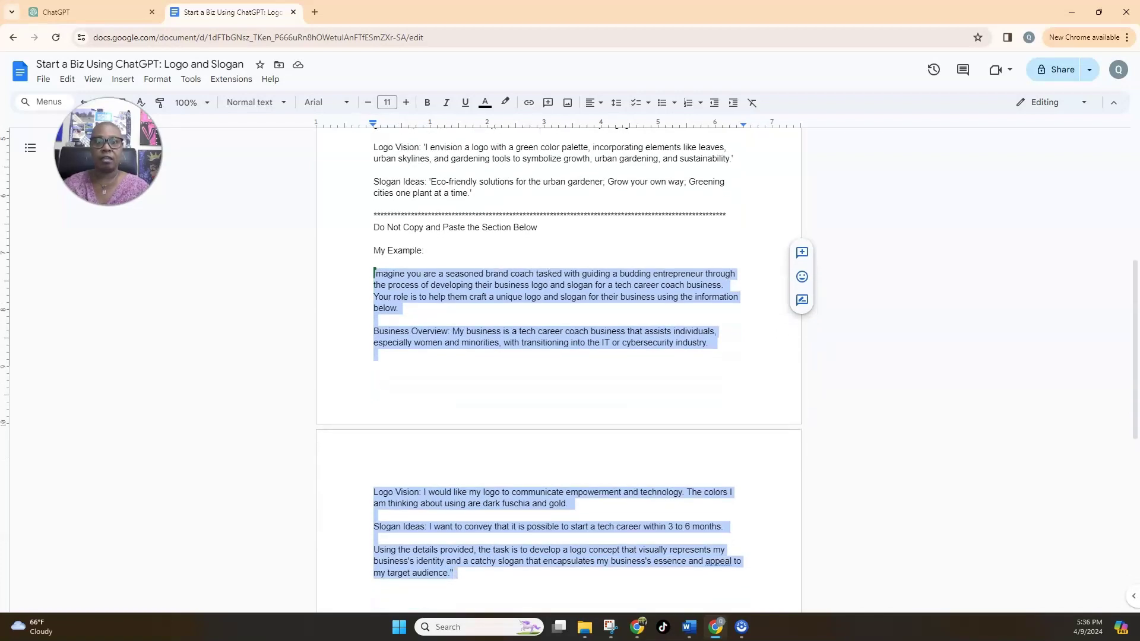
right_click(495, 244)
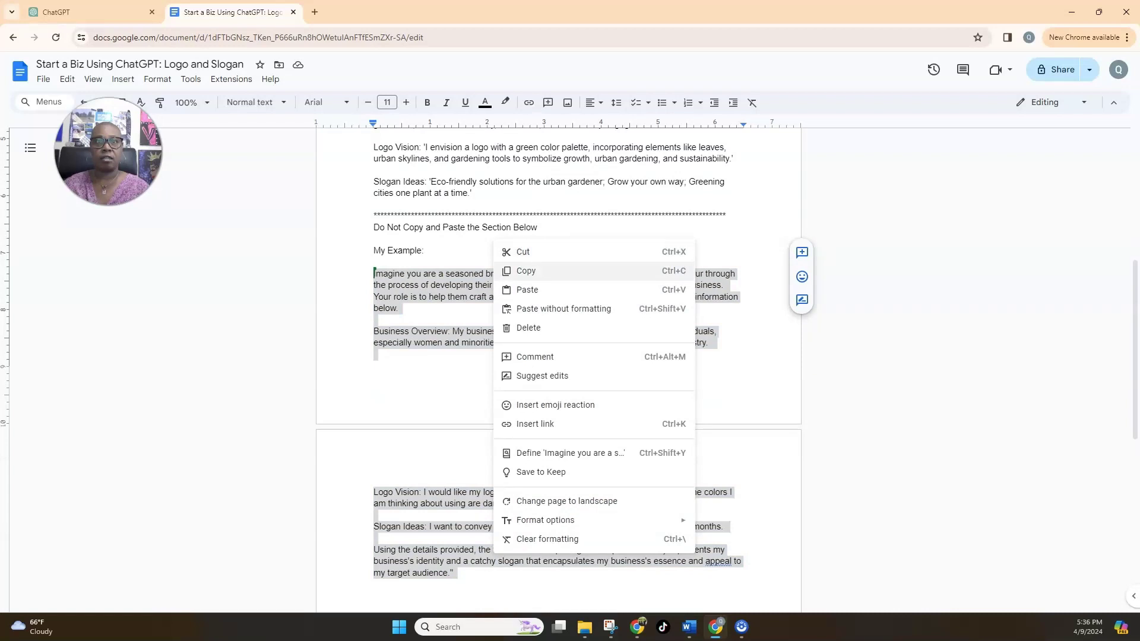
click(526, 271)
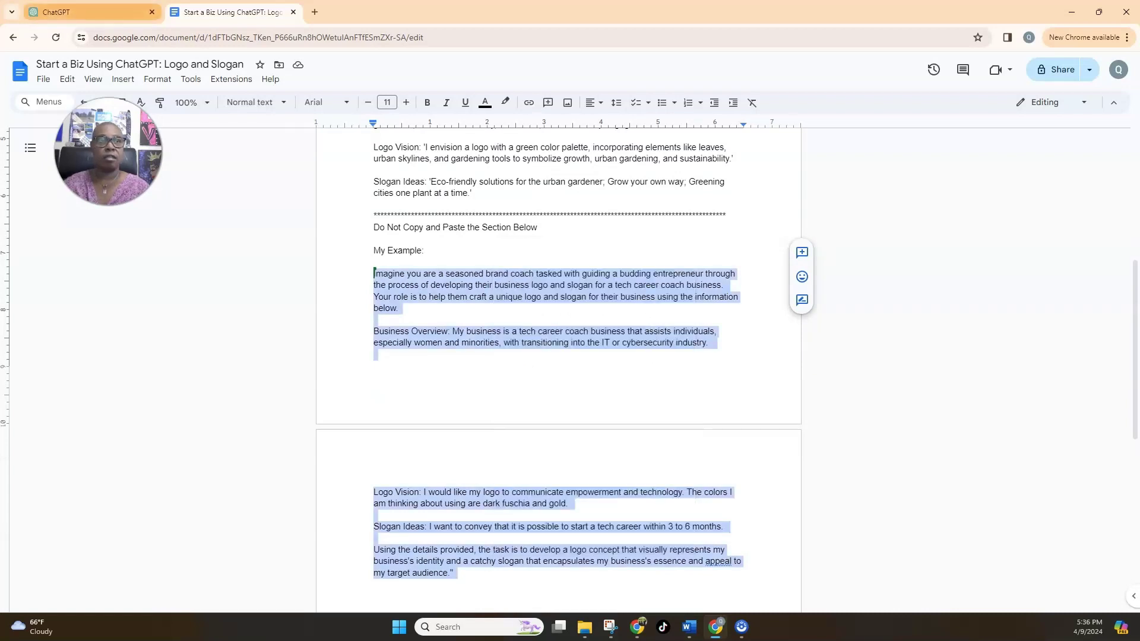
Switch to ChatGPT, paste the tech career coach prompt into the message, and add a blank line after it
click(89, 12)
right_click(490, 577)
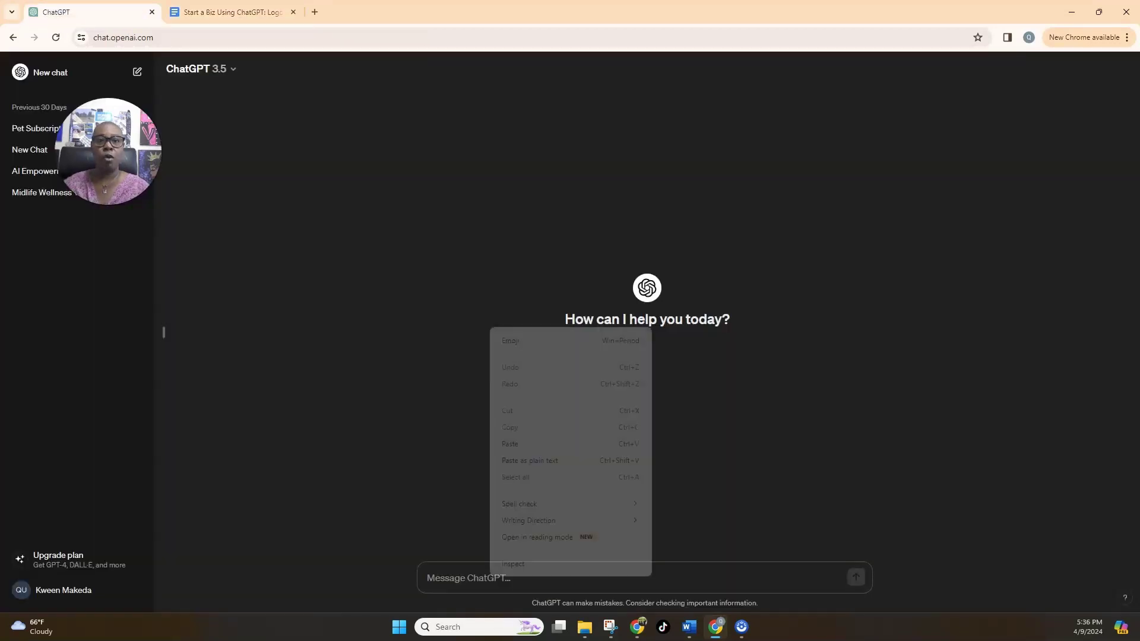
click(510, 444)
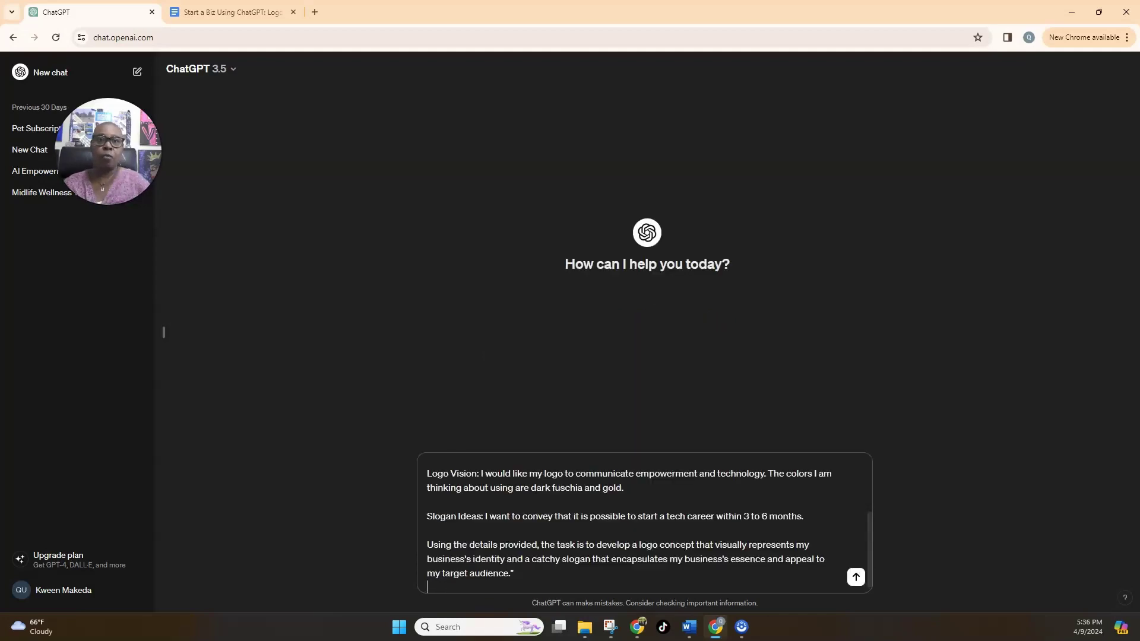
key(shift+Return)
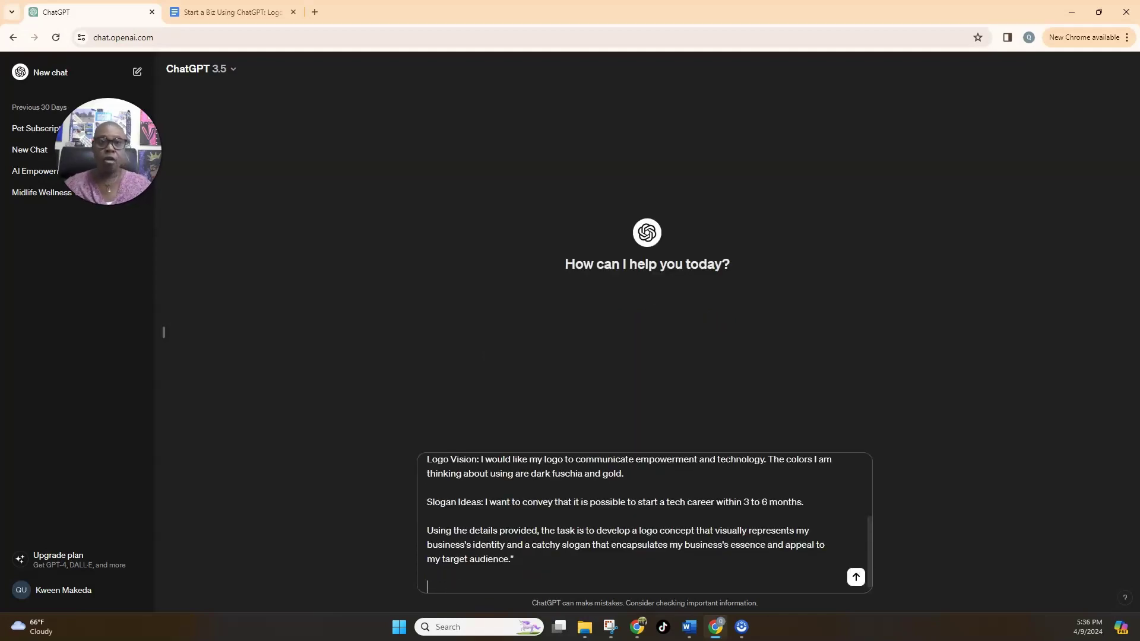
Return to the Google Docs document and copy the GreenGrow section from "Below is an example" through its slogan ideas
click(231, 11)
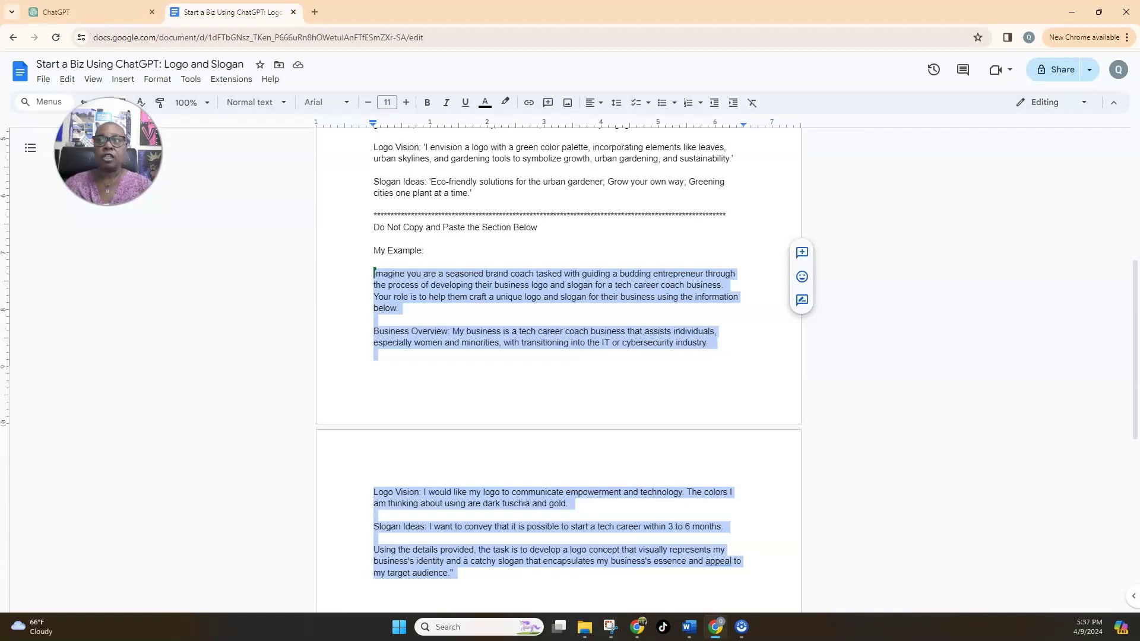
drag(1136, 350, 1136, 255)
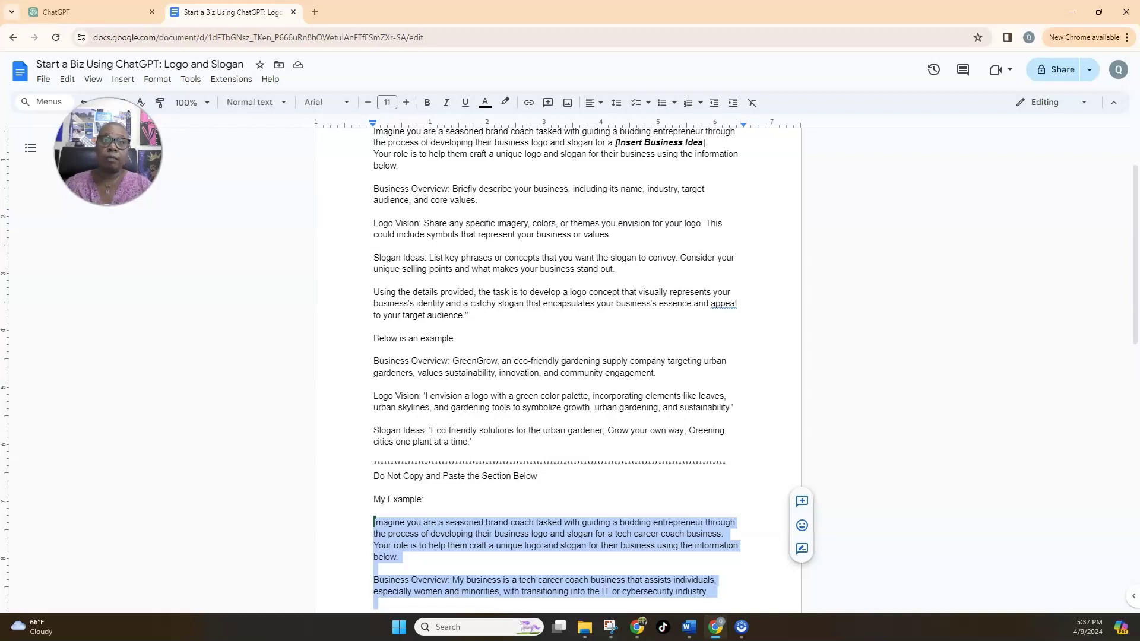
drag(473, 442, 374, 338)
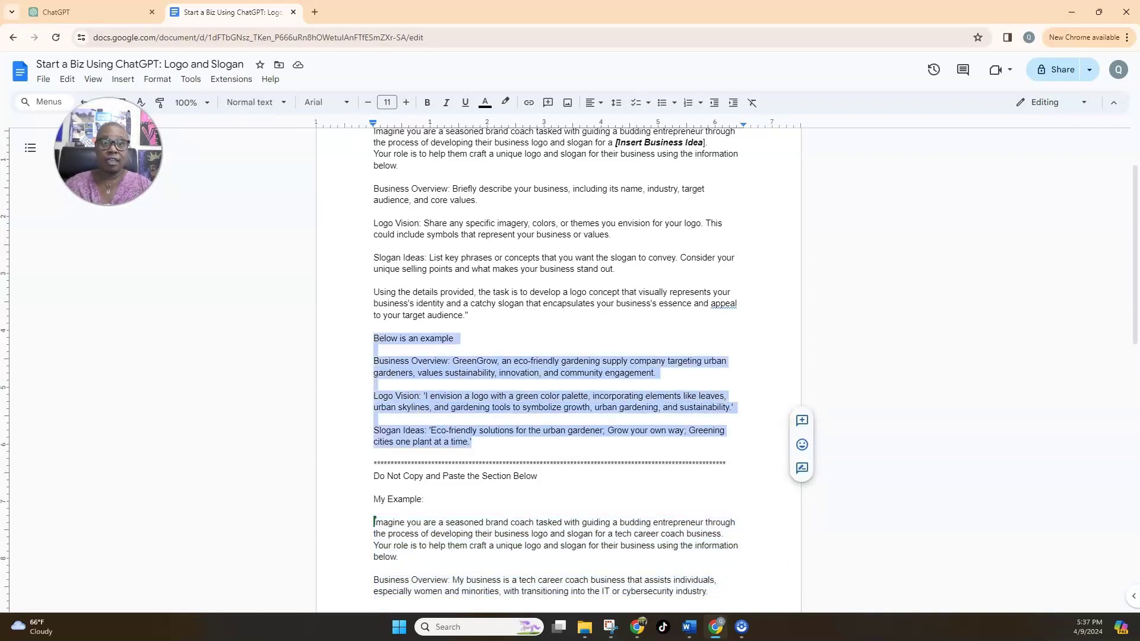
right_click(375, 341)
click(416, 329)
Switch to ChatGPT and paste the GreenGrow example at the end of the unsent message
click(89, 12)
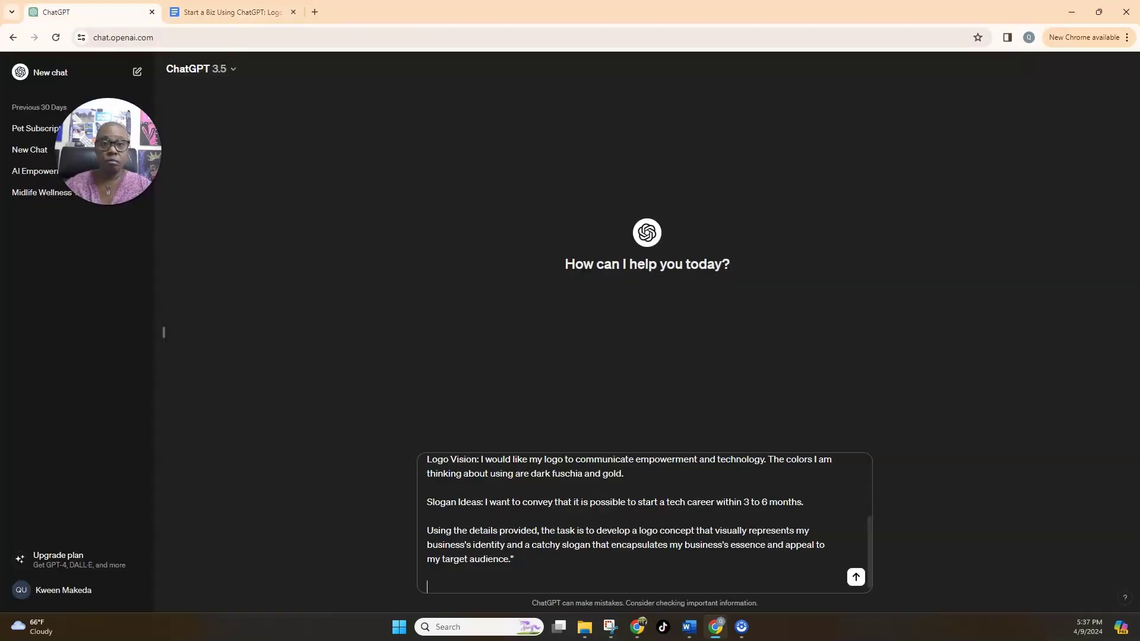
right_click(435, 585)
click(469, 449)
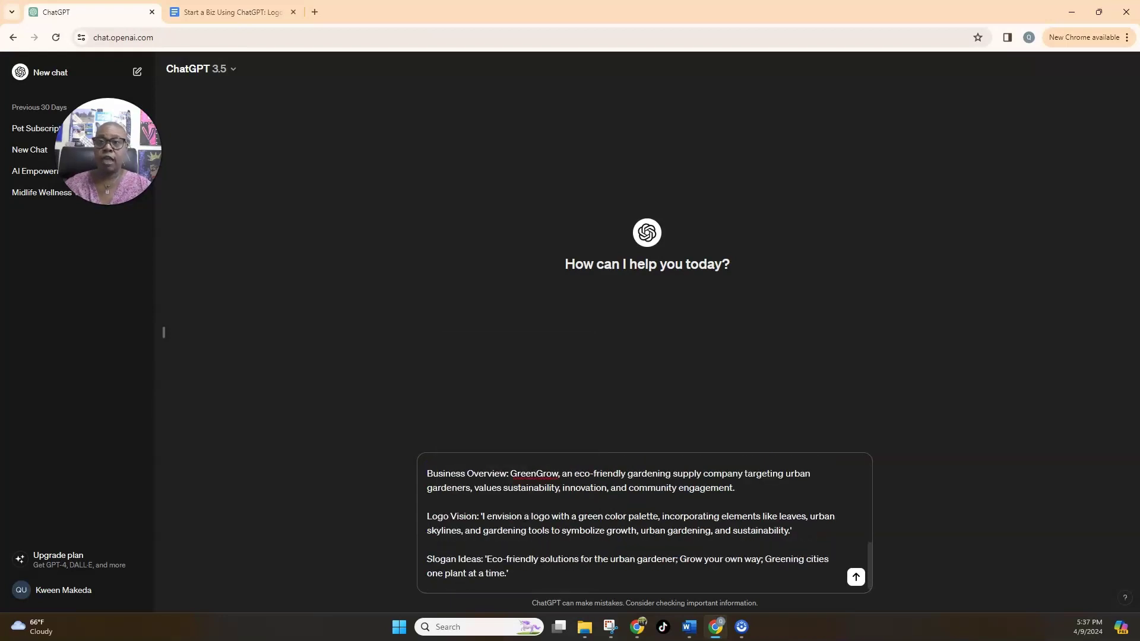
Review the unsent prompt from its beginning and correct the misspelled "fuschia" to "fuchsia" in the Logo Vision paragraph
scroll(645, 523, up, 2)
scroll(645, 522, up, 5)
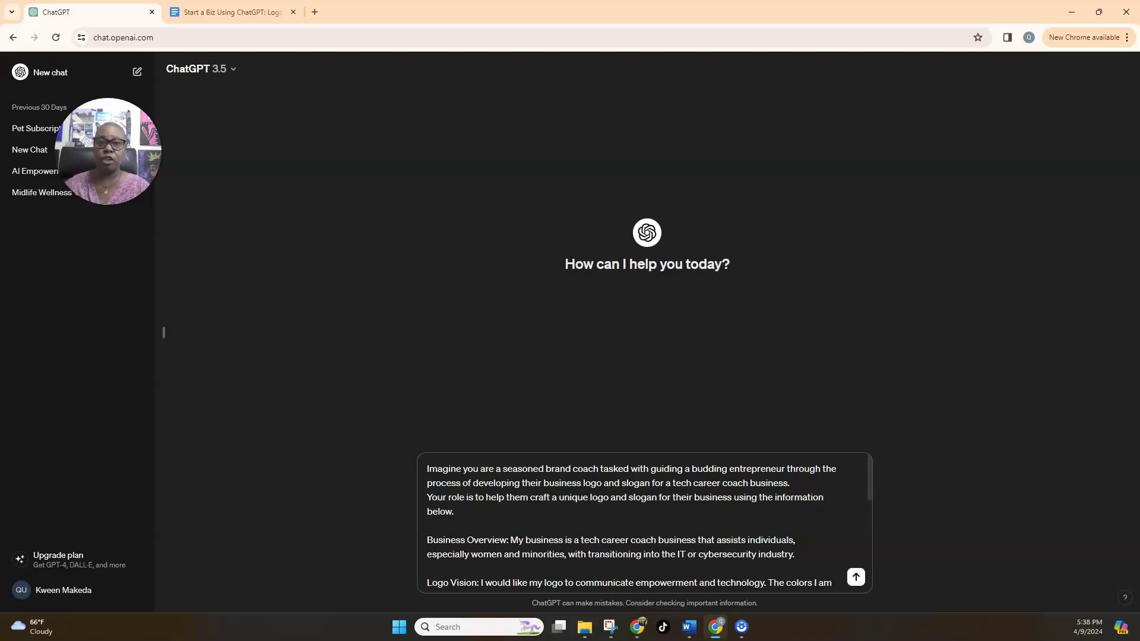
scroll(645, 523, down, 2)
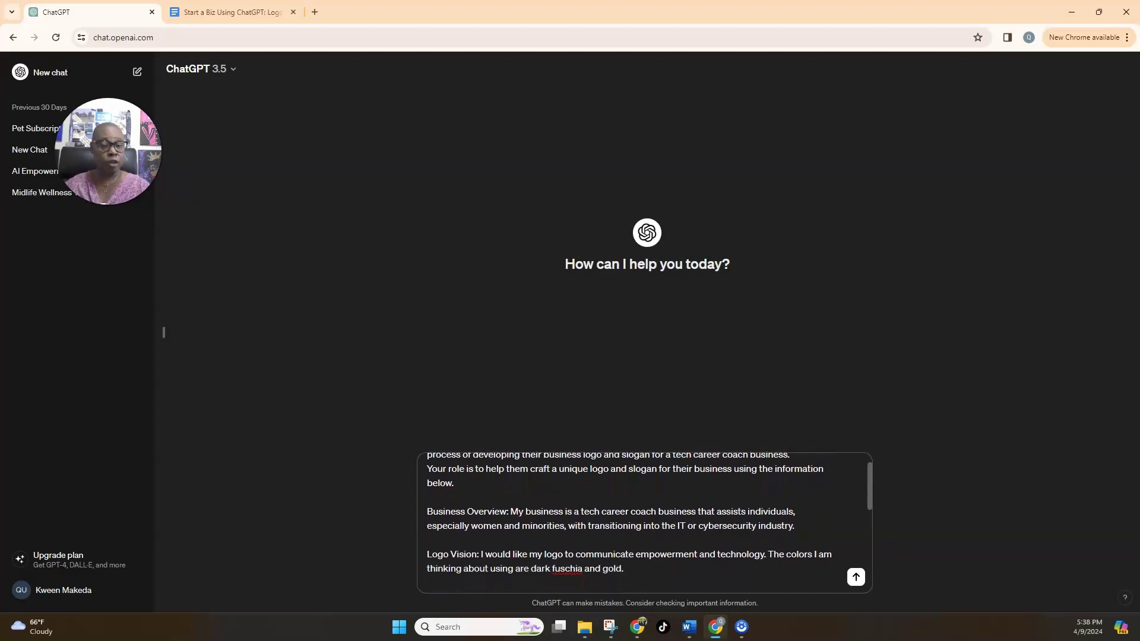
scroll(644, 522, down, 1)
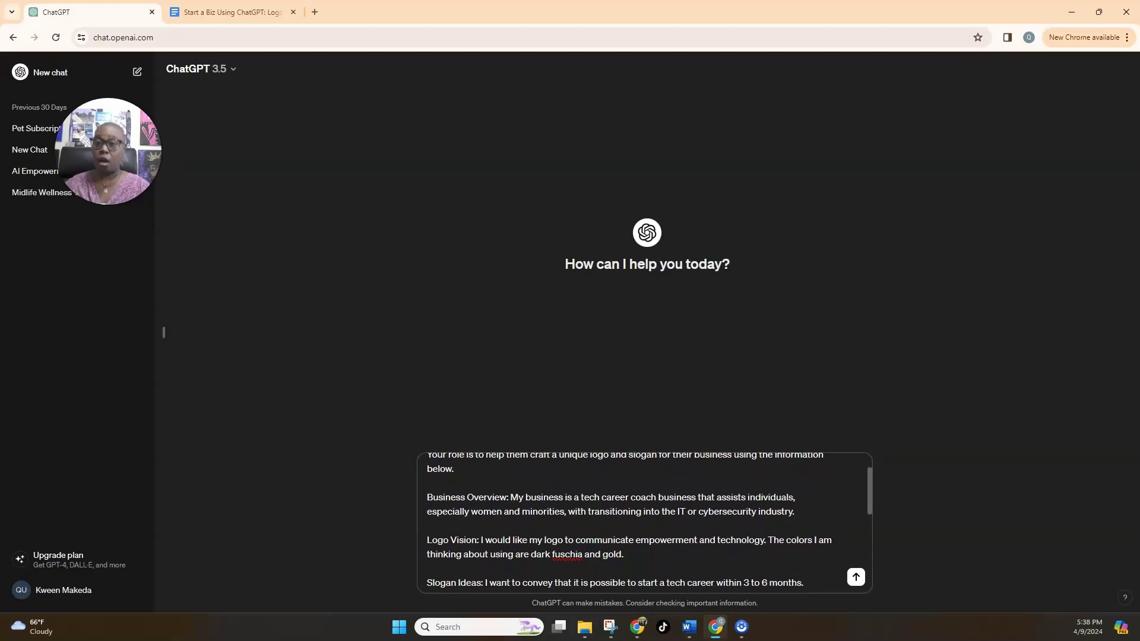
scroll(645, 523, down, 1)
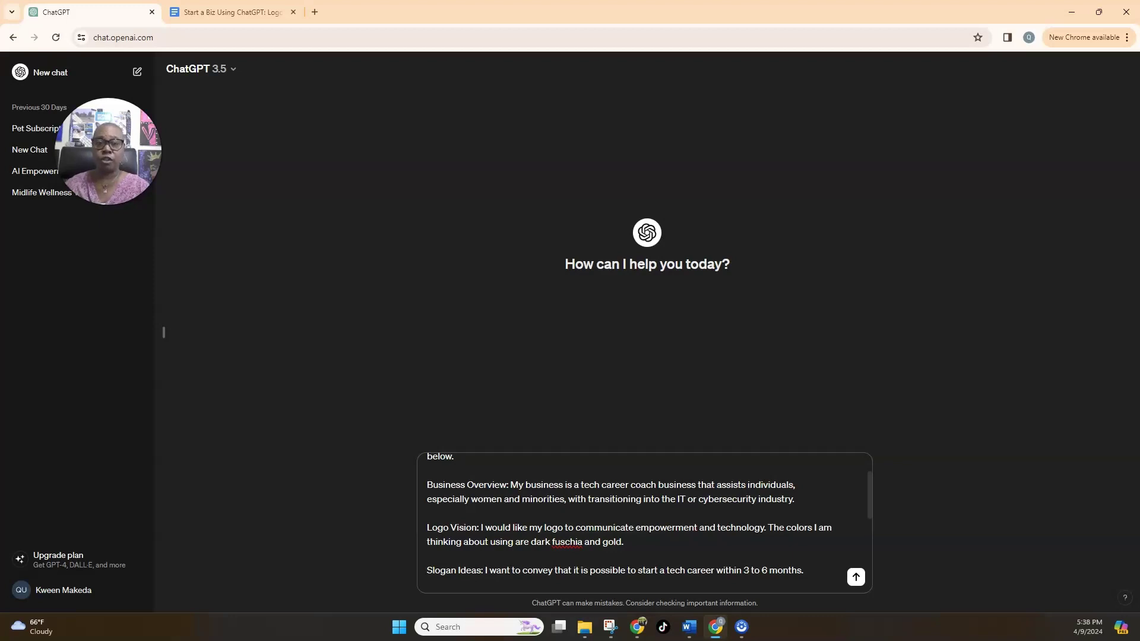
right_click(564, 541)
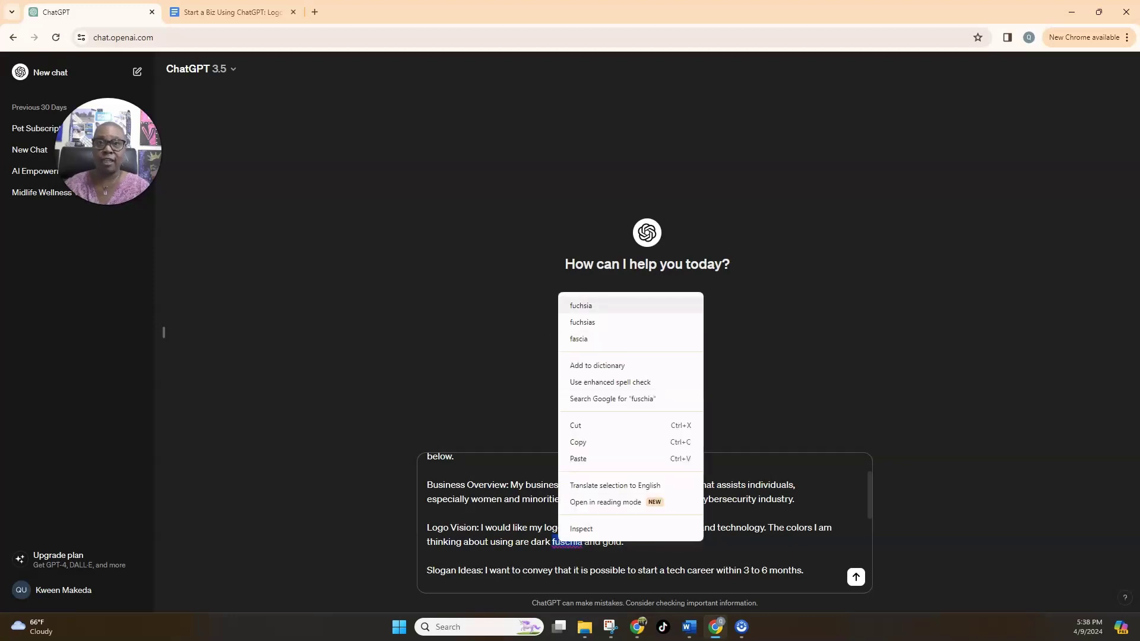
click(581, 305)
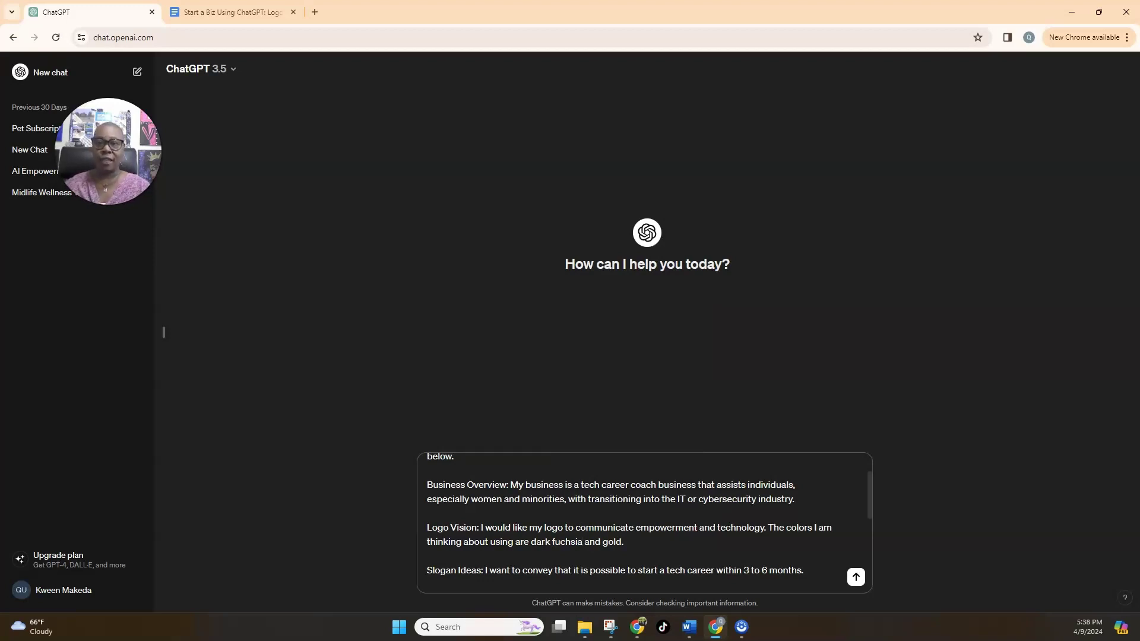
Check the rest of the prompt through the GreenGrow example and send it
scroll(644, 523, down, 2)
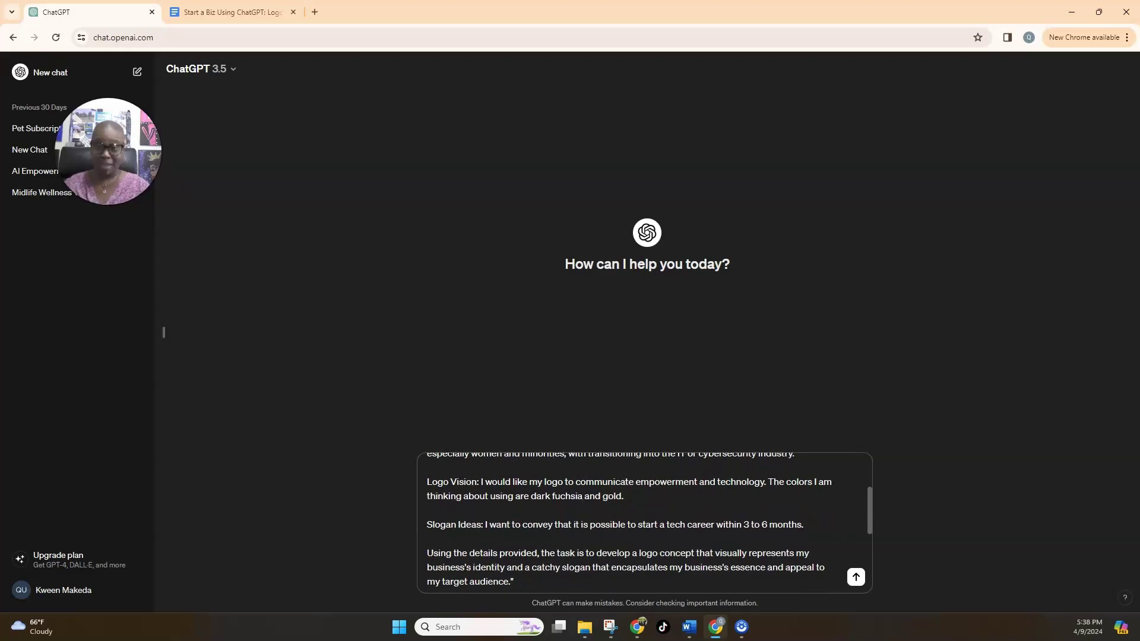
click(583, 496)
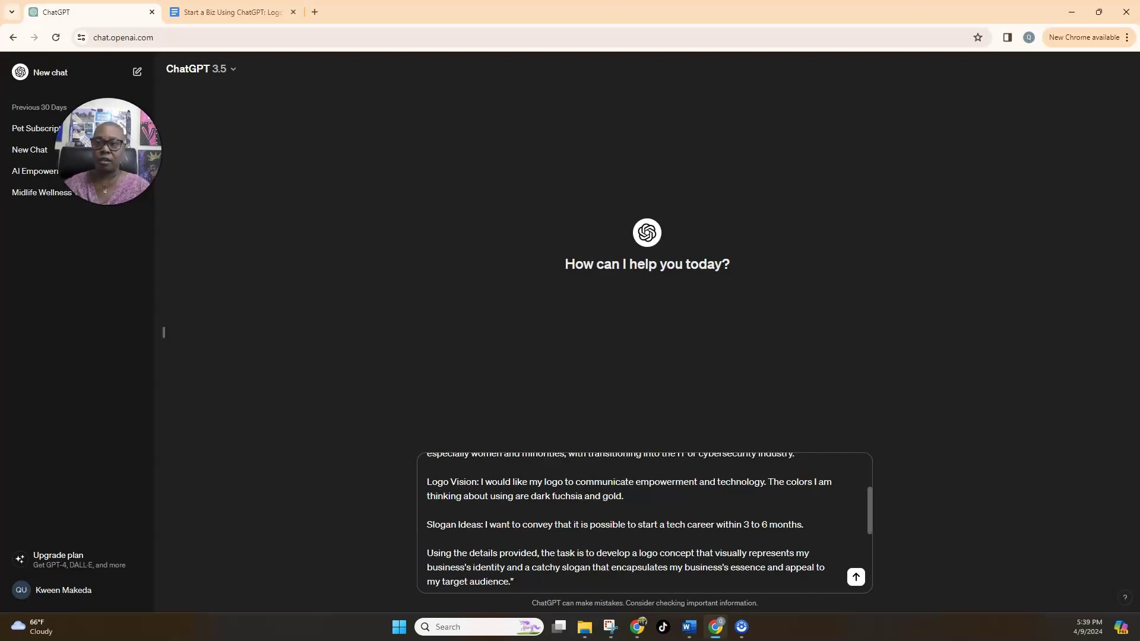
scroll(649, 520, down, 3)
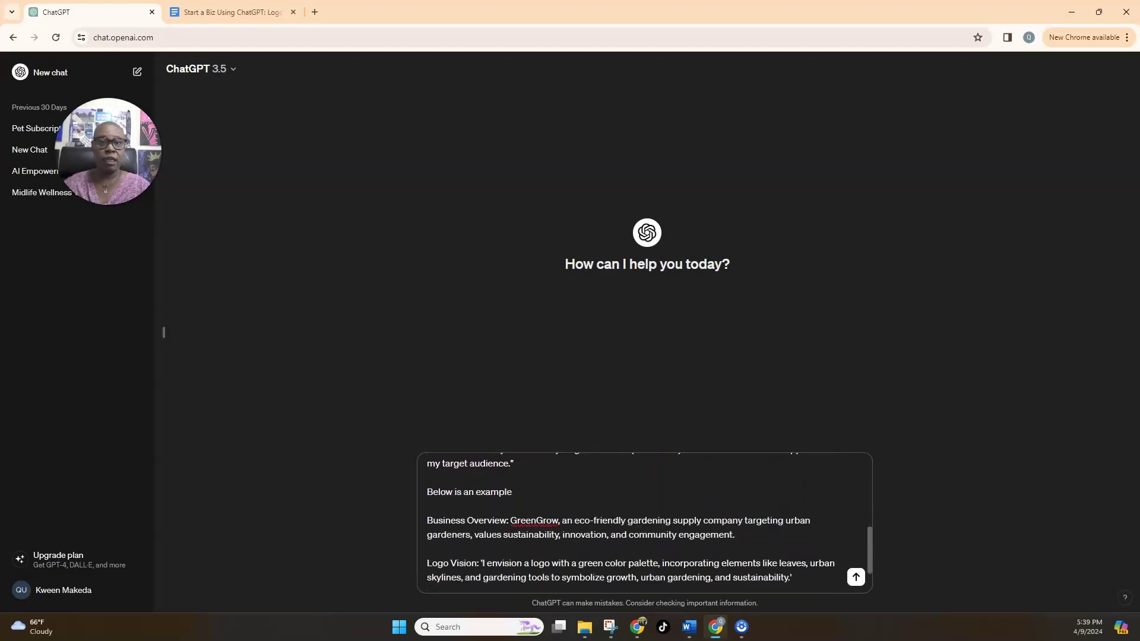
scroll(649, 520, down, 1)
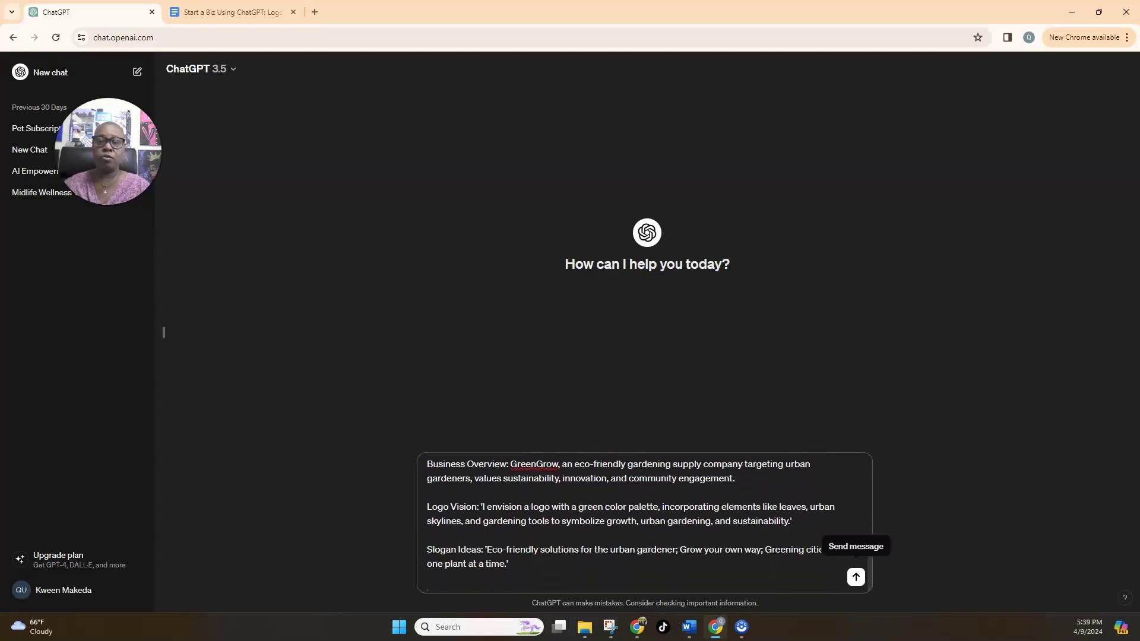
click(855, 576)
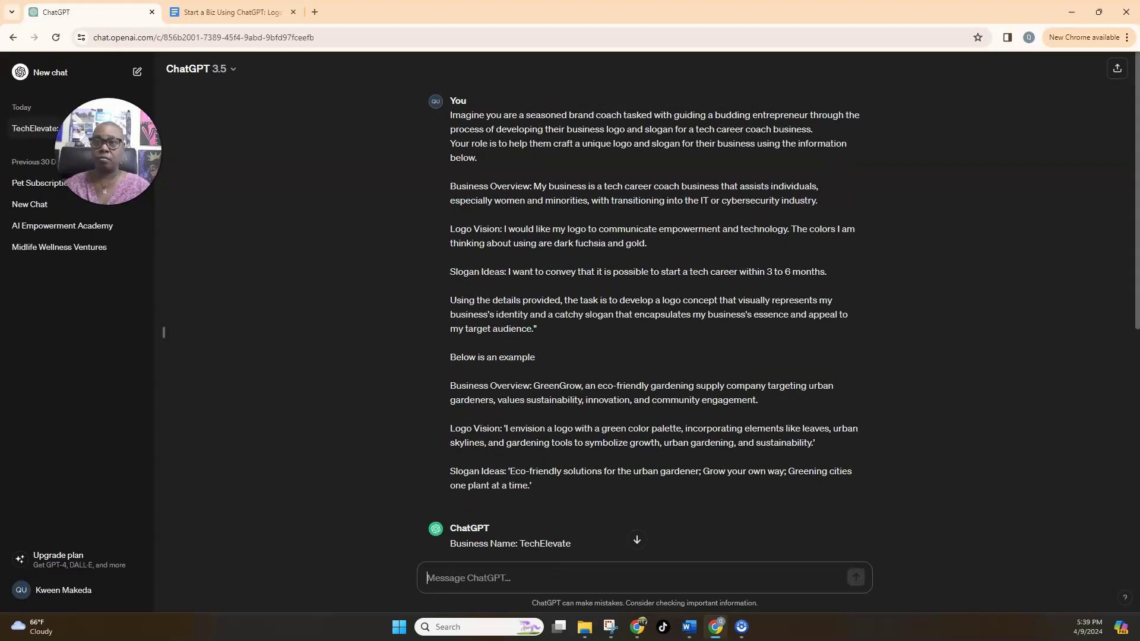
Read through the generated logo concept and slogan ideas, and regenerate the response
scroll(645, 307, down, 3)
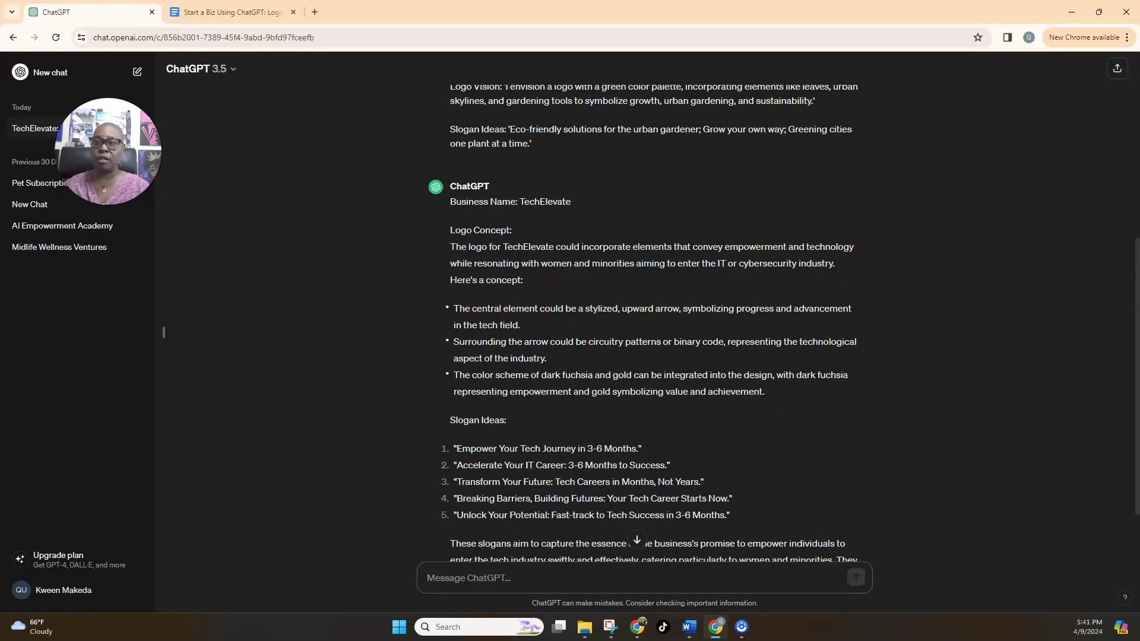
drag(1138, 377, 1138, 423)
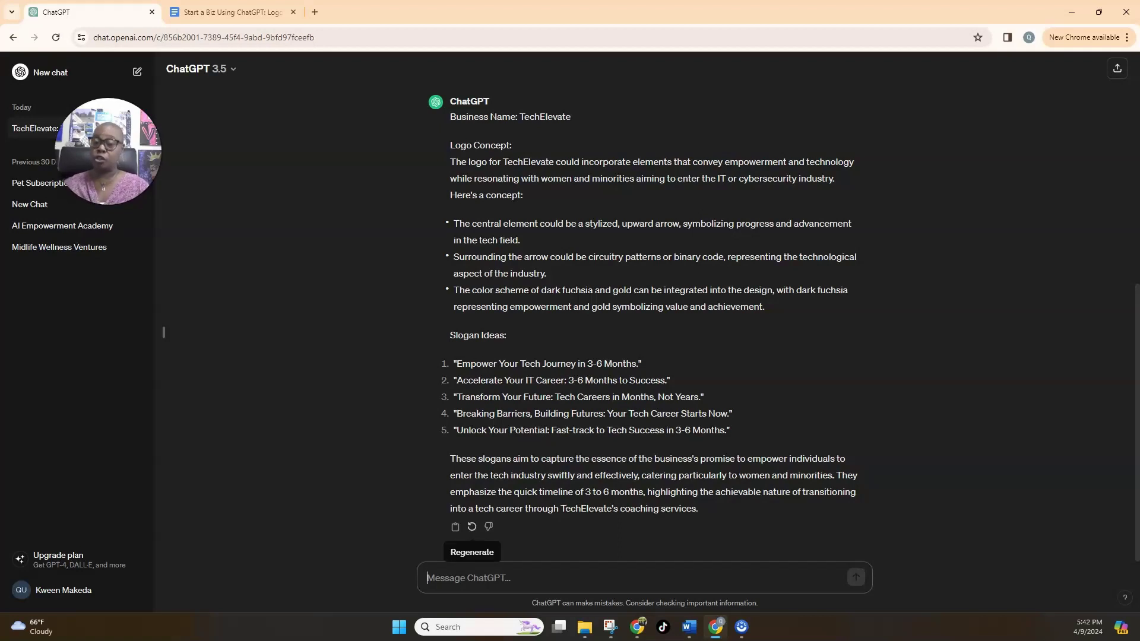
click(472, 526)
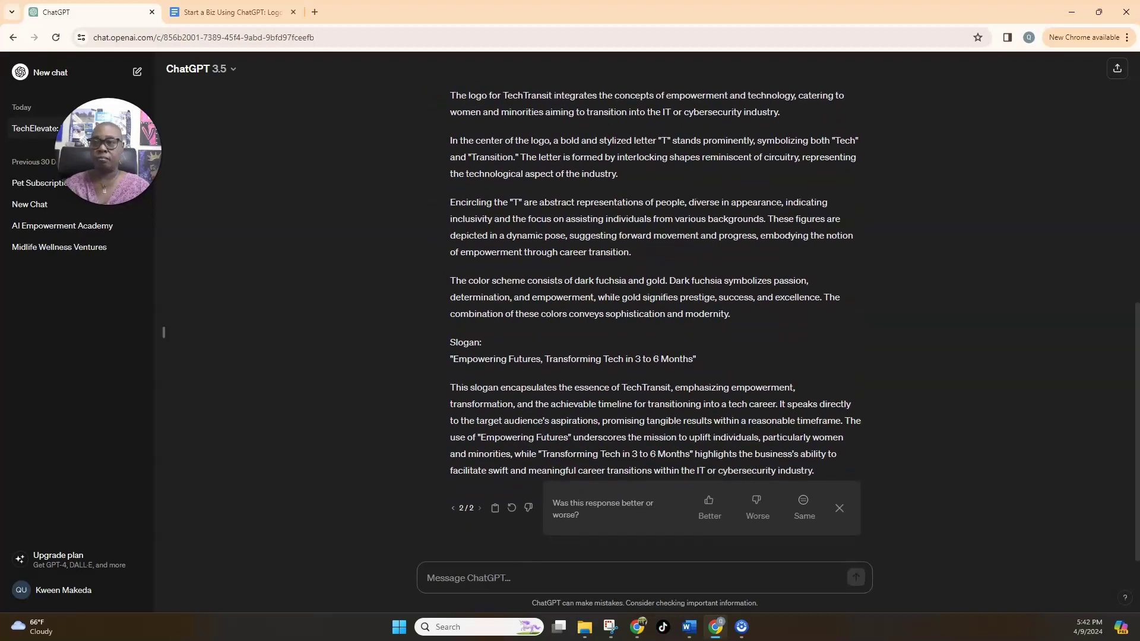
Review the regenerated response and send the follow-up prompt "Using the information above, create 12 business names"
scroll(653, 323, up, 2)
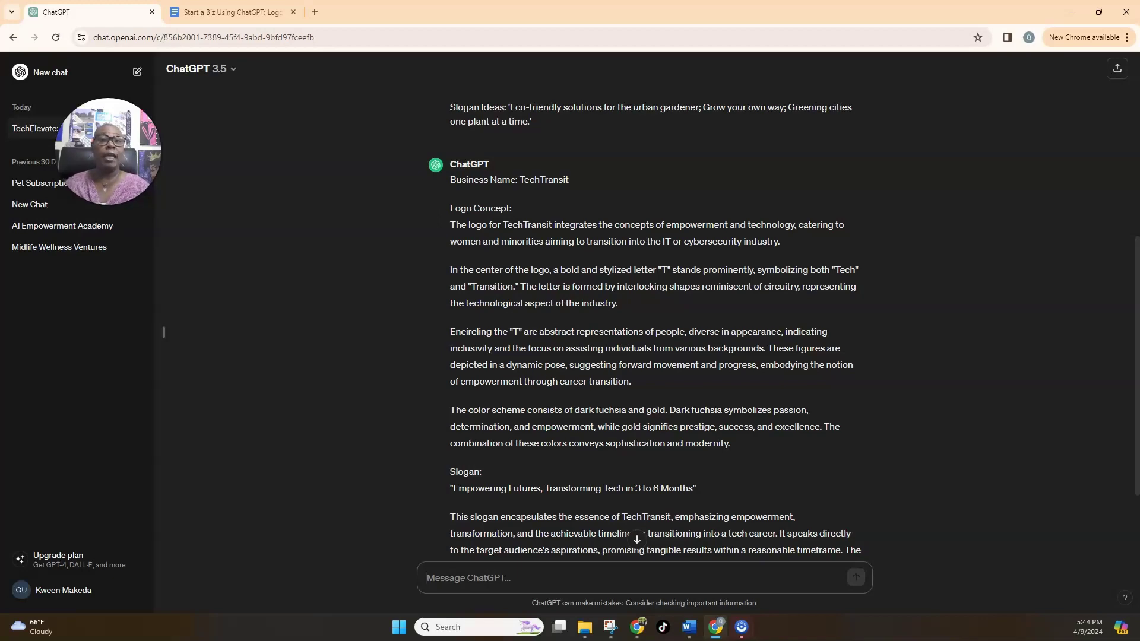
scroll(653, 321, up, 4)
scroll(653, 321, down, 6)
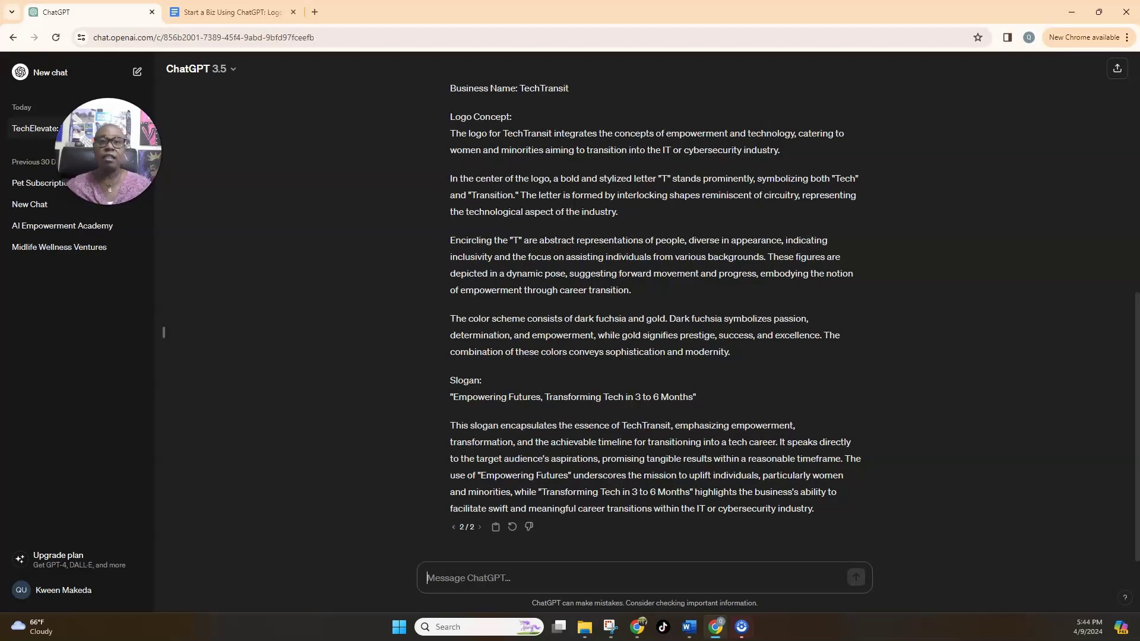
text(U)
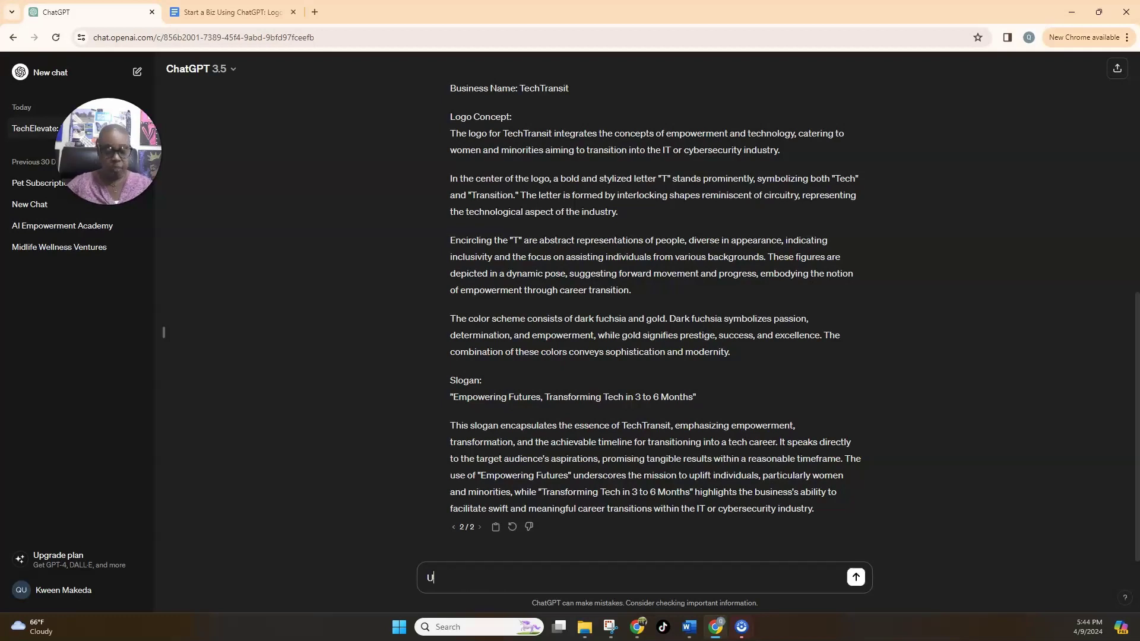
text(sing the informt)
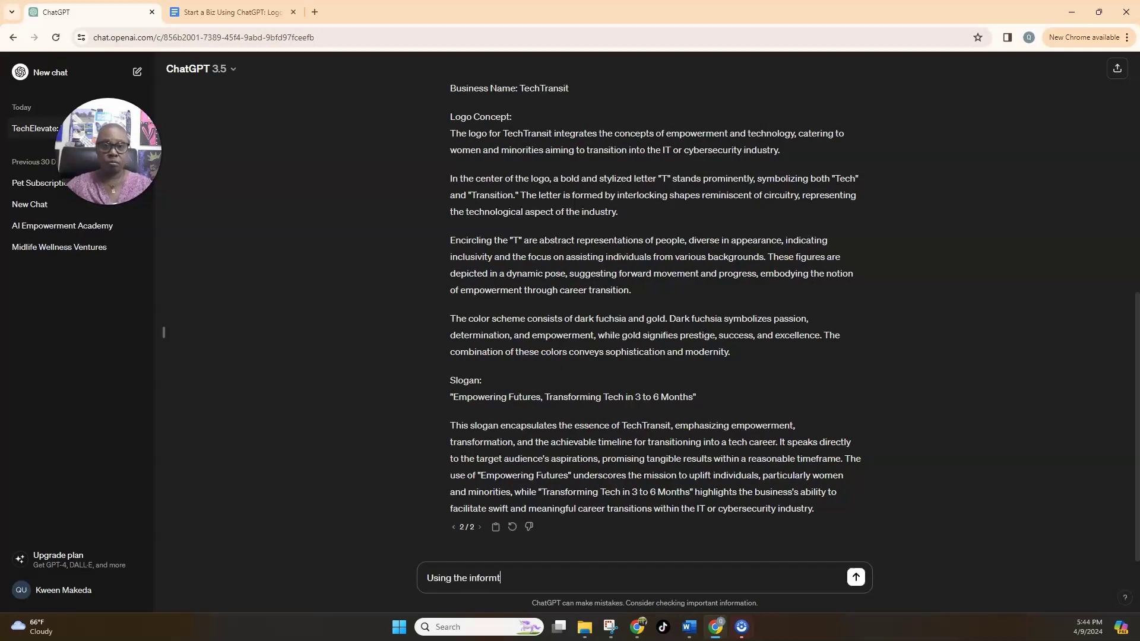
key(BackSpace)
text(ation above, creat)
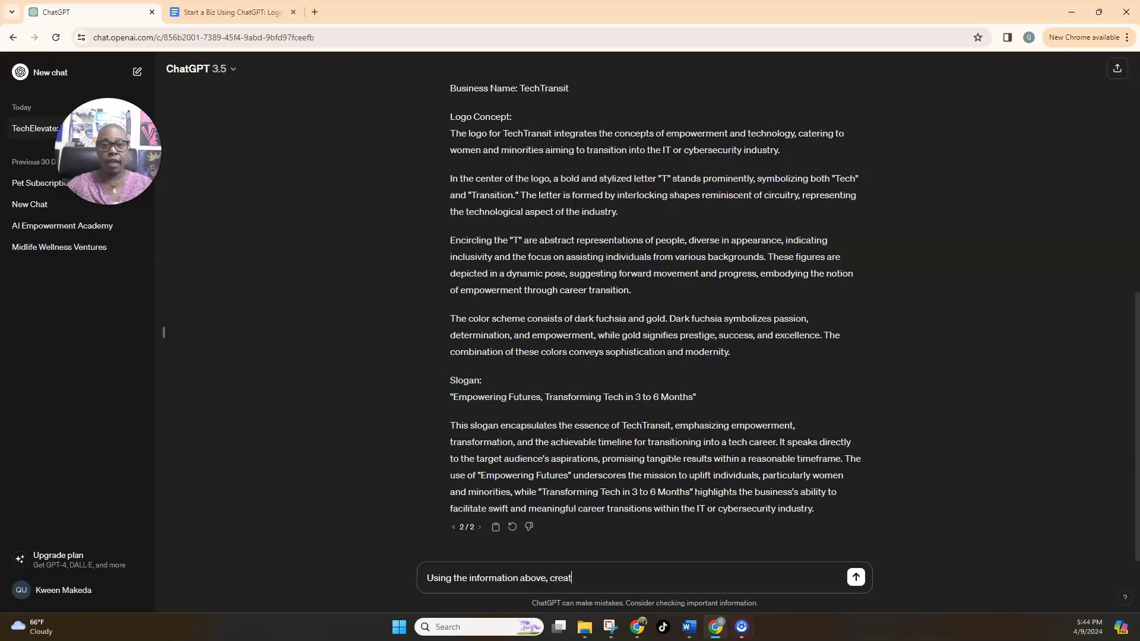
text(e 1)
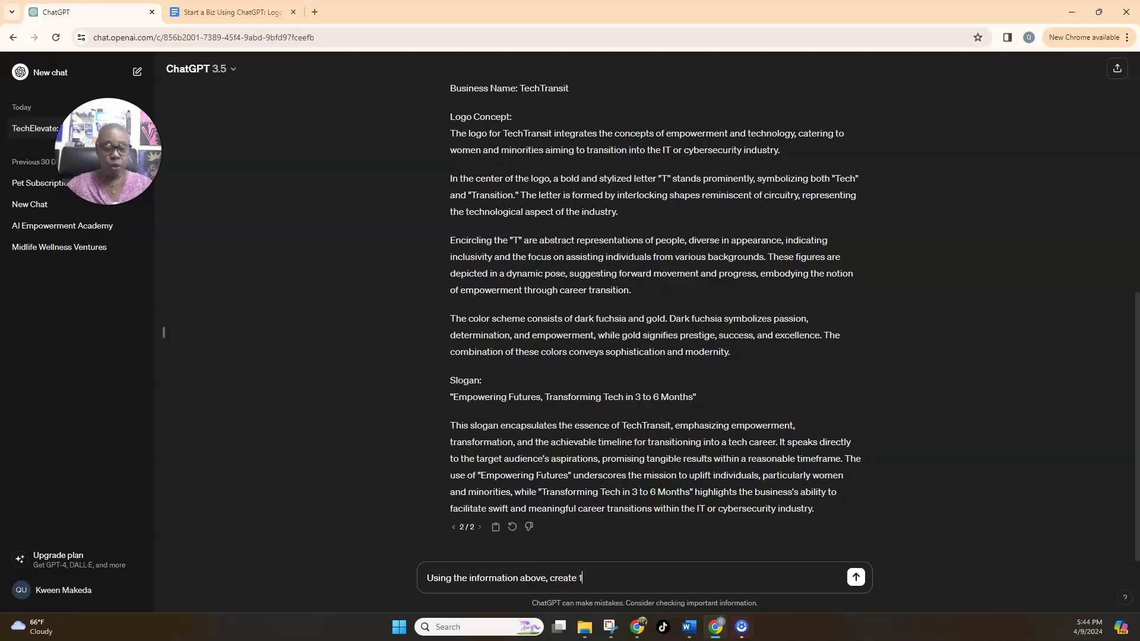
text(2 business names)
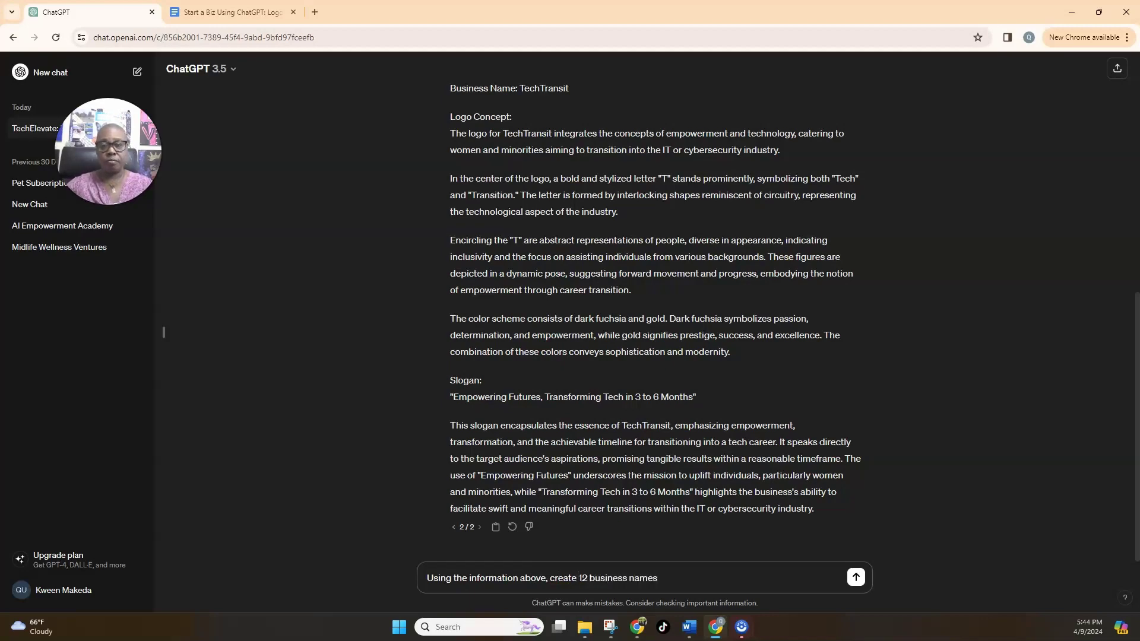
key(Return)
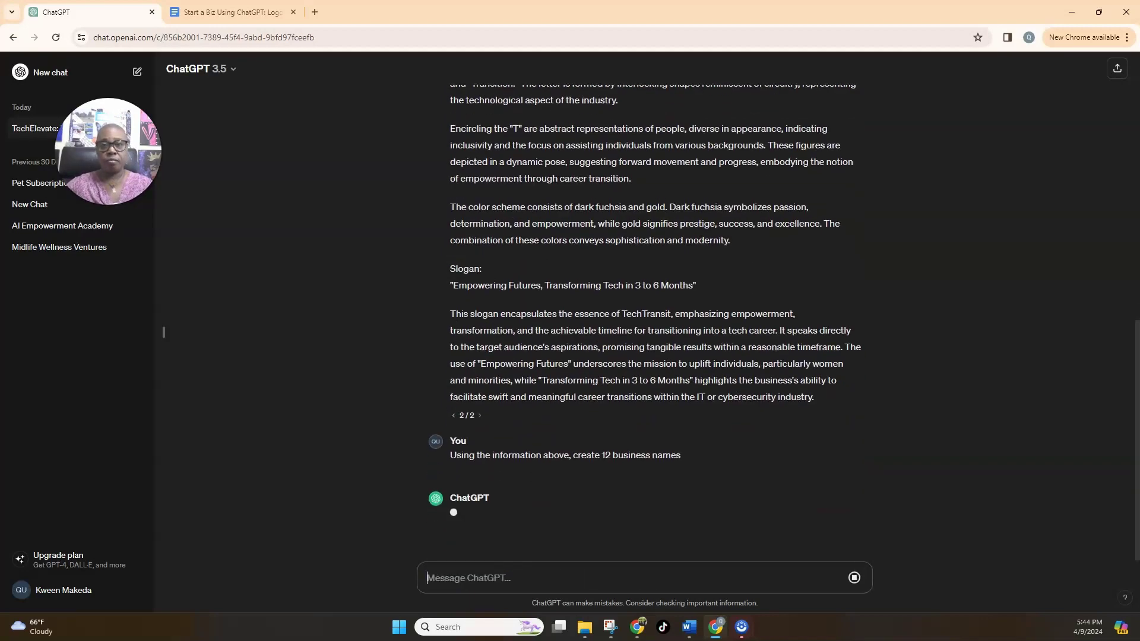